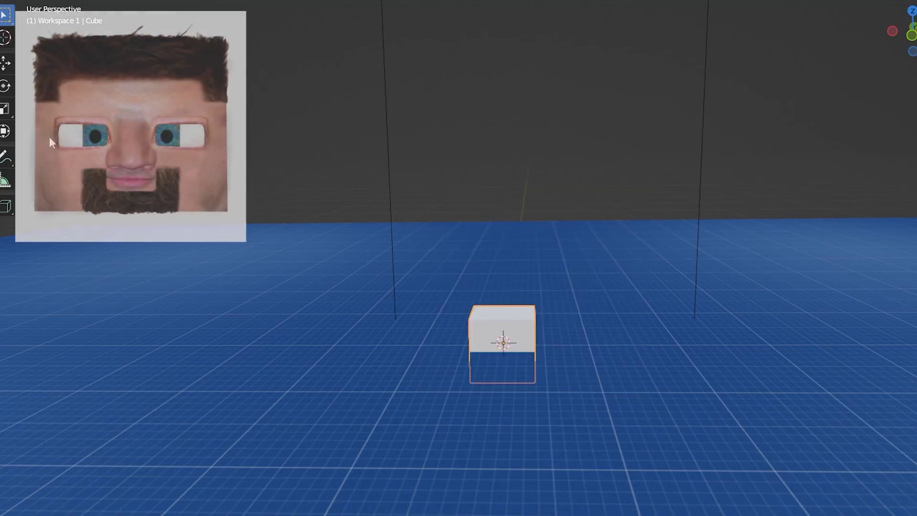
Step: Lift the starting cube upward and build out the torso, arms, legs and finger blocks
key(shift+space)
key(g)
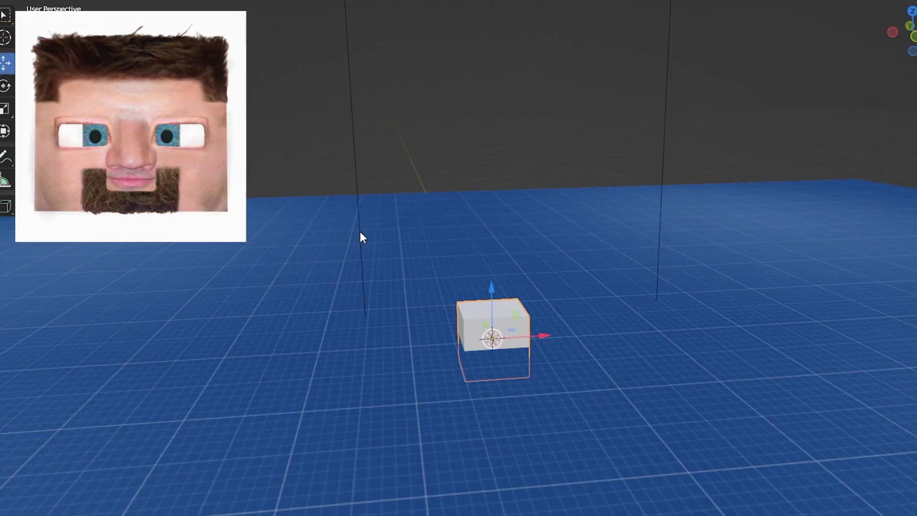
drag(491, 271, 463, 103)
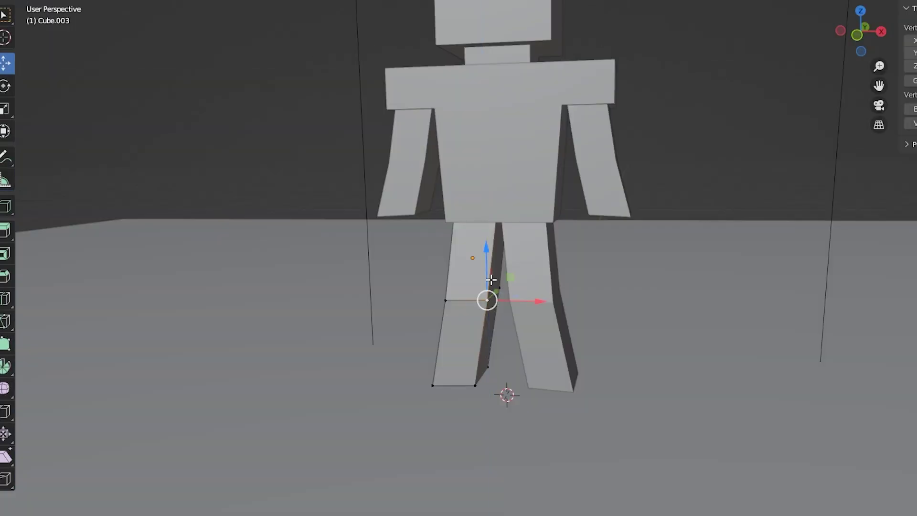
scroll(492, 298, up, 4)
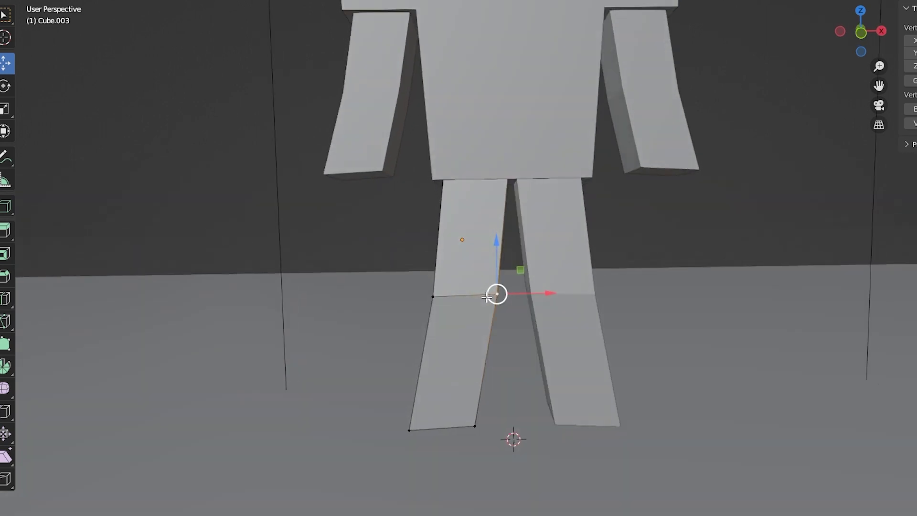
scroll(487, 297, up, 2)
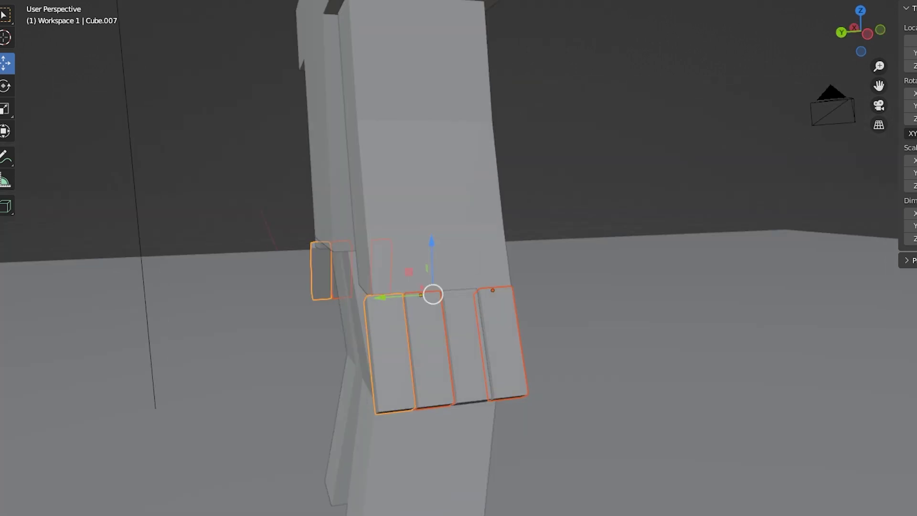
middle_drag(389, 296, 430, 301)
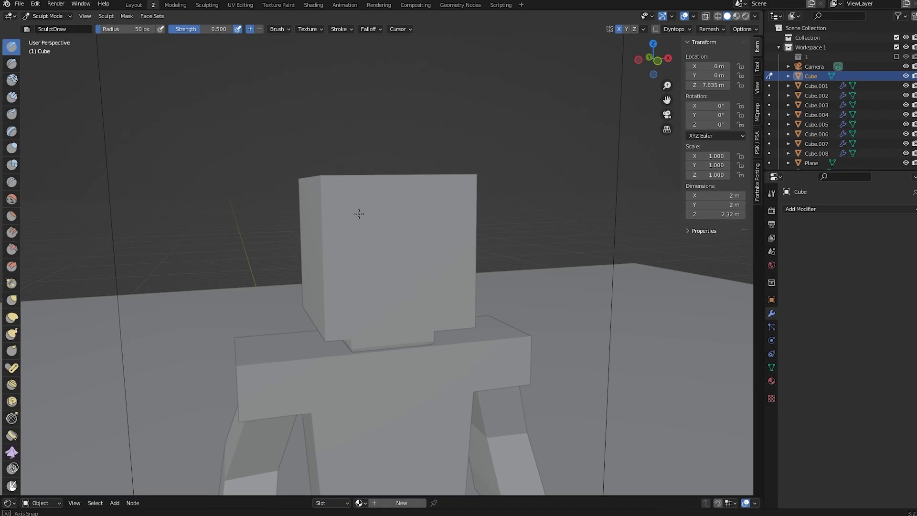
Step: Sculpt the head cube into a rounded shape with Draw strokes along its front
middle_drag(359, 214, 358, 225)
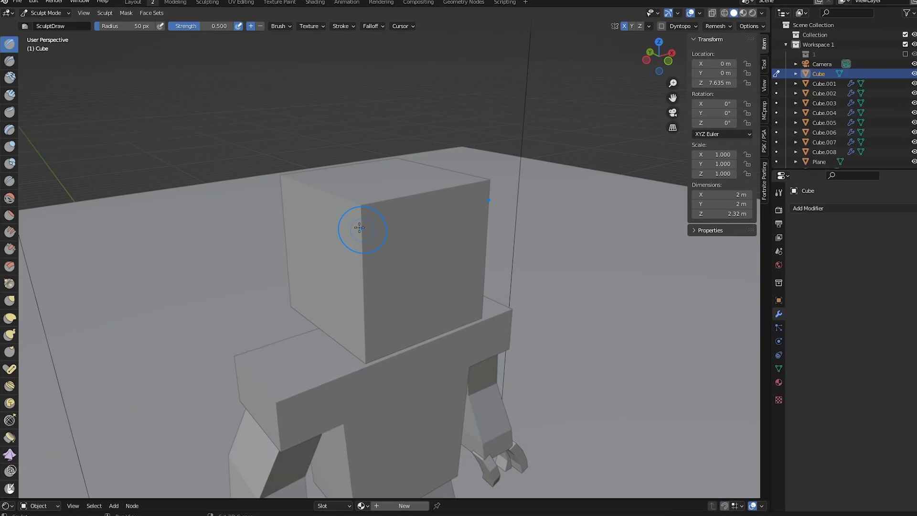
drag(365, 205, 363, 309)
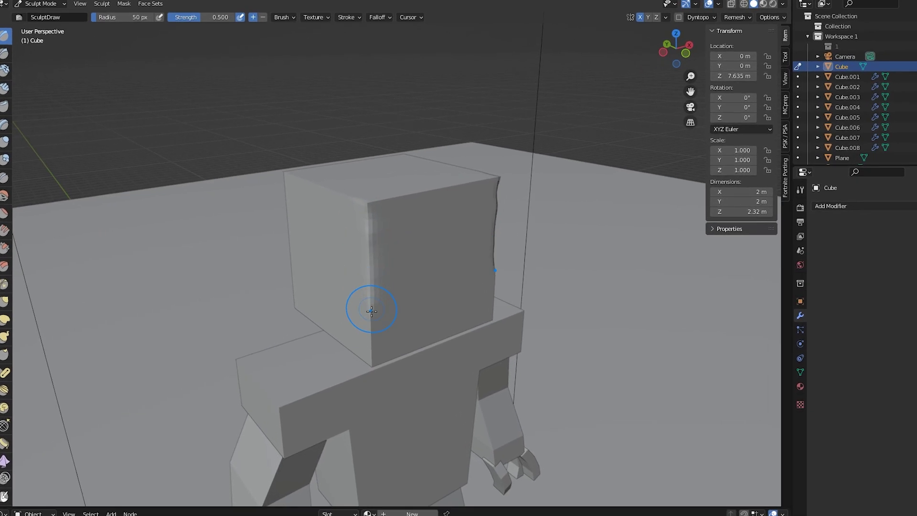
mouse_move(372, 311)
middle_down()
mouse_move(374, 352)
mouse_move(385, 308)
mouse_move(381, 317)
mouse_move(430, 333)
middle_up()
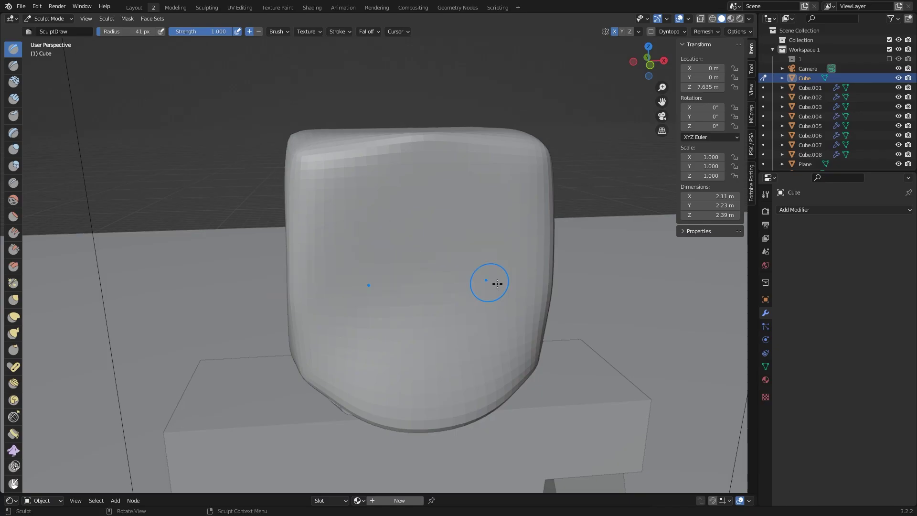
middle_drag(491, 280, 363, 281)
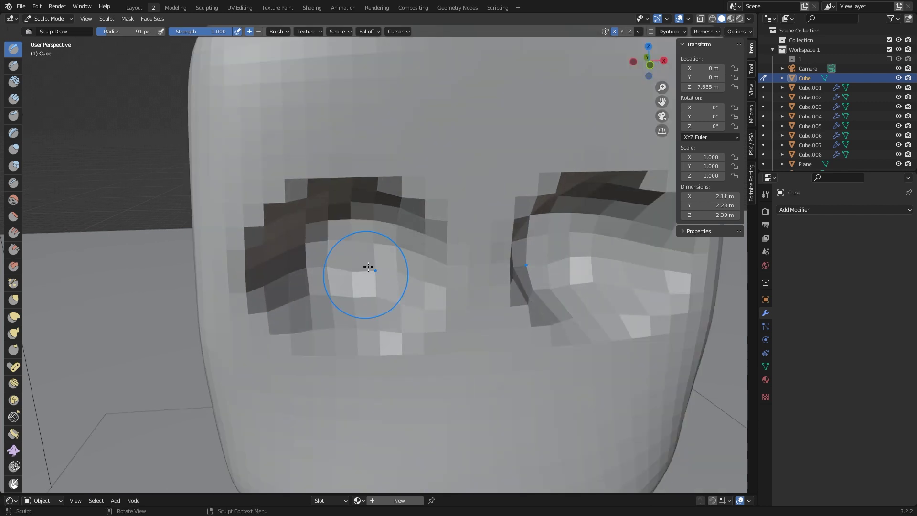
scroll(368, 266, down, 5)
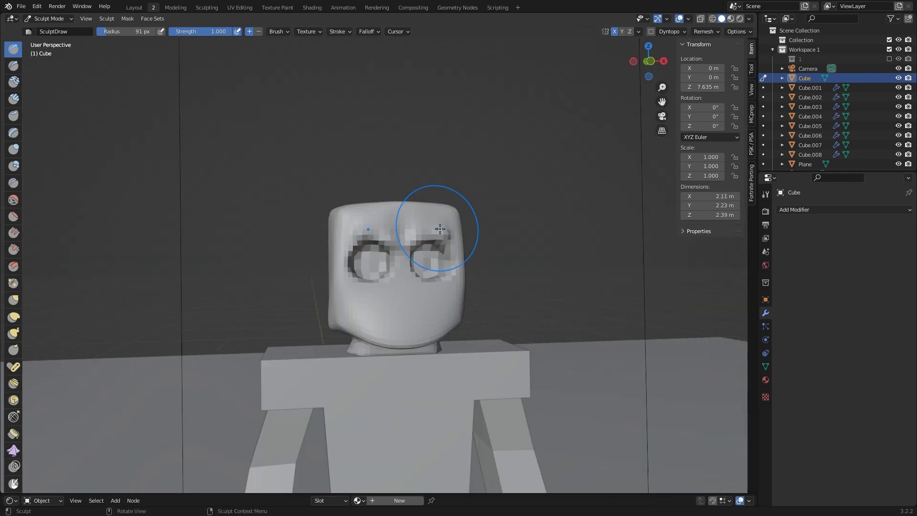
scroll(436, 287, up, 4)
right_click(362, 287)
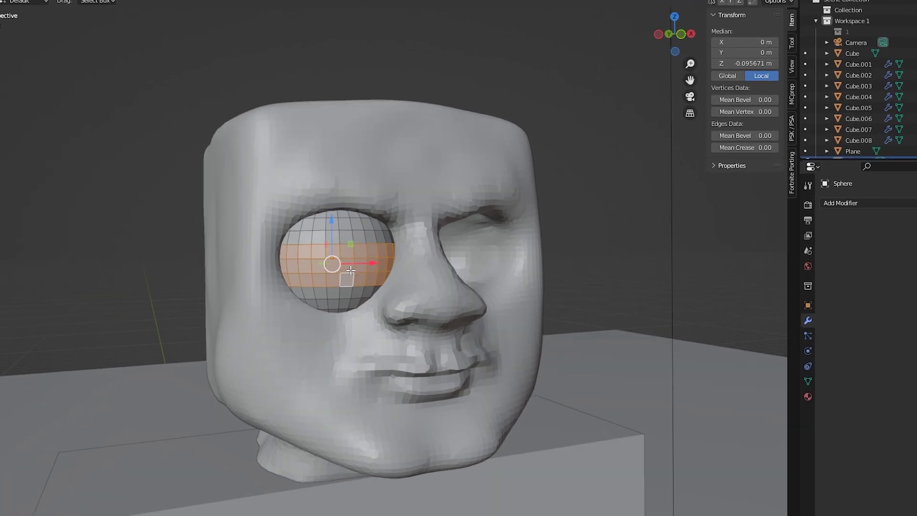
Step: Delete the eye sphere's middle band of vertices to form eyelids
key(x)
click(346, 268)
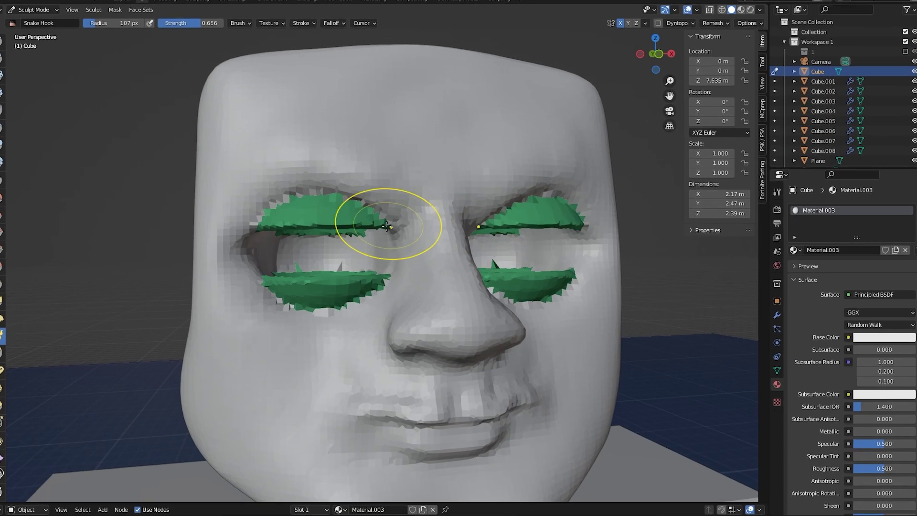
scroll(387, 226, up, 3)
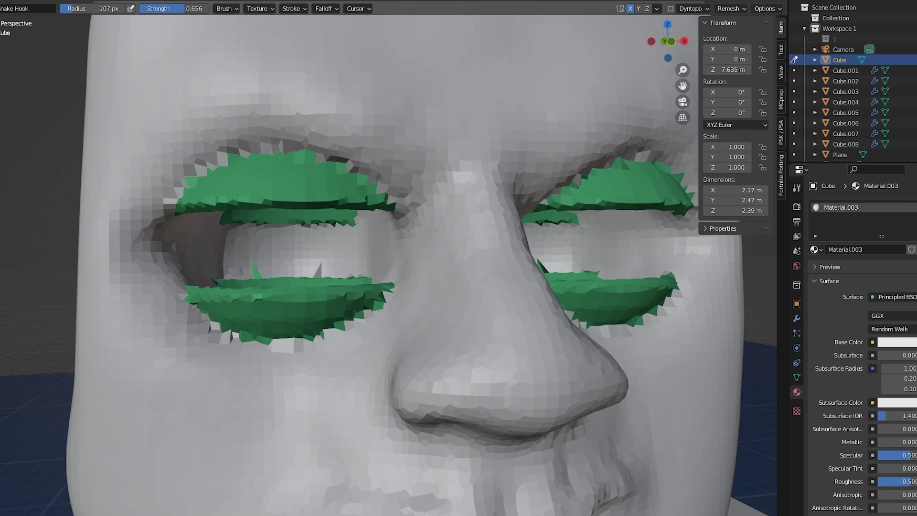
middle_drag(387, 226, 311, 254)
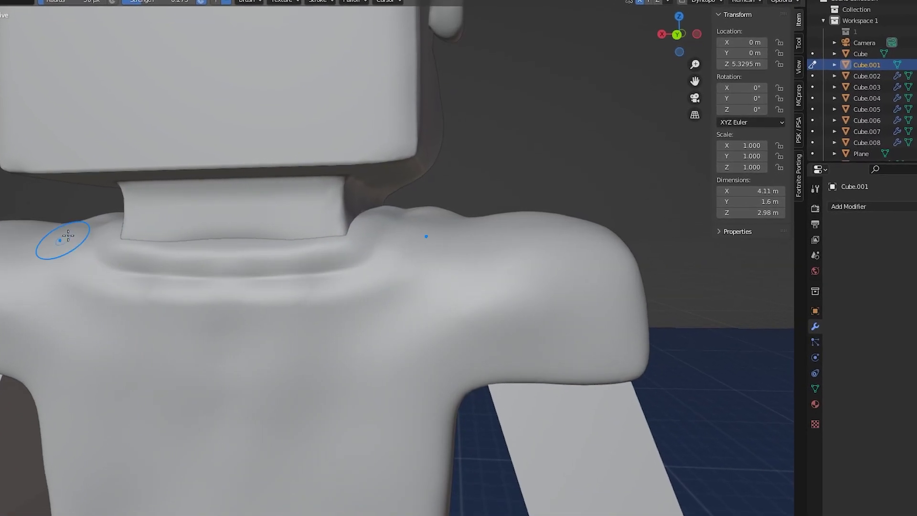
Step: Inspect and refine the sculpted chest and abdominal muscles, then switch sculpting to the arm
mouse_move(56, 235)
middle_down()
mouse_move(190, 260)
mouse_move(380, 251)
mouse_move(245, 215)
mouse_move(458, 305)
middle_up()
middle_drag(379, 308, 585, 248)
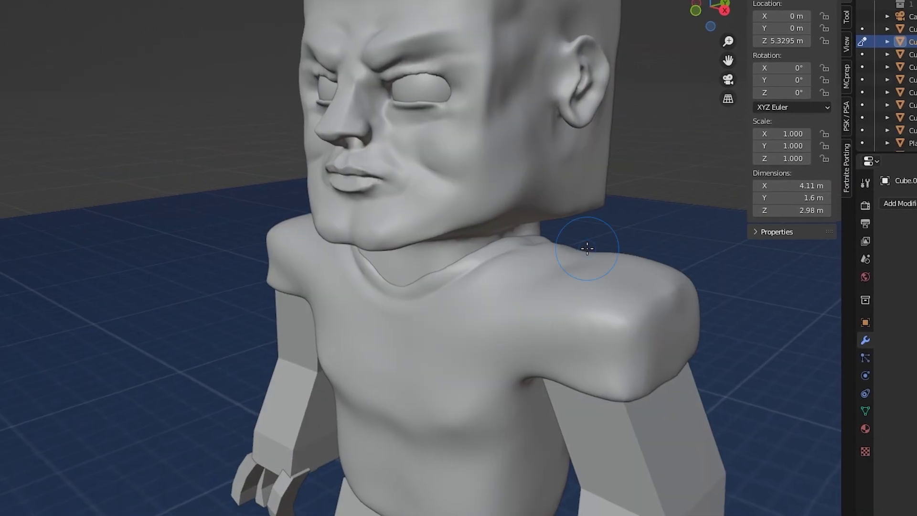
middle_drag(521, 337, 570, 308)
middle_drag(618, 349, 577, 314)
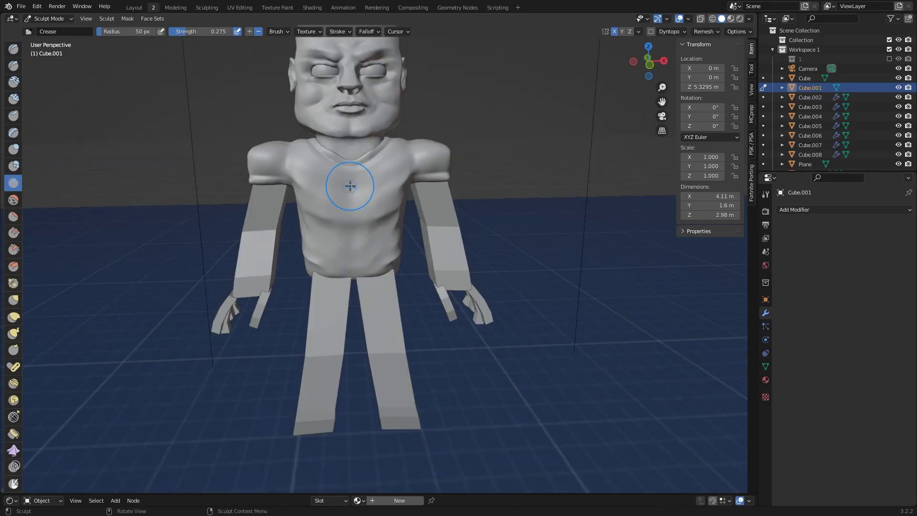
ctrl+middle_drag(347, 219, 307, 209)
middle_drag(361, 279, 270, 324)
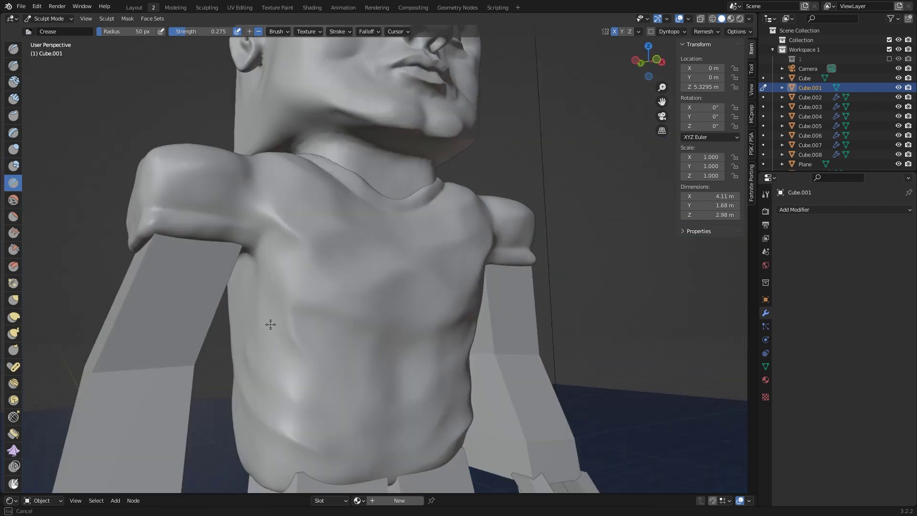
middle_drag(372, 300, 382, 157)
key(alt+q)
Step: Sculpt lumpy shirt-sleeve folds into the arms, checking them from several angles
middle_drag(470, 136, 348, 174)
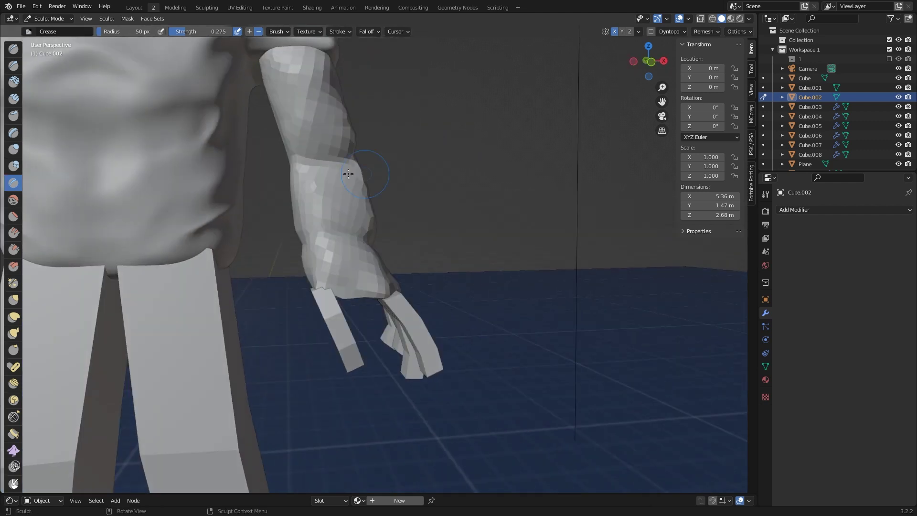
middle_drag(278, 157, 505, 173)
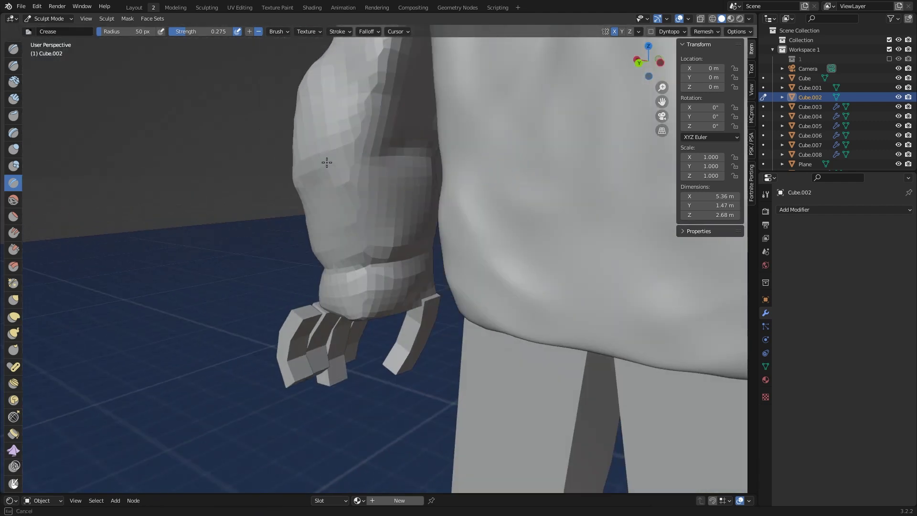
middle_drag(282, 170, 474, 149)
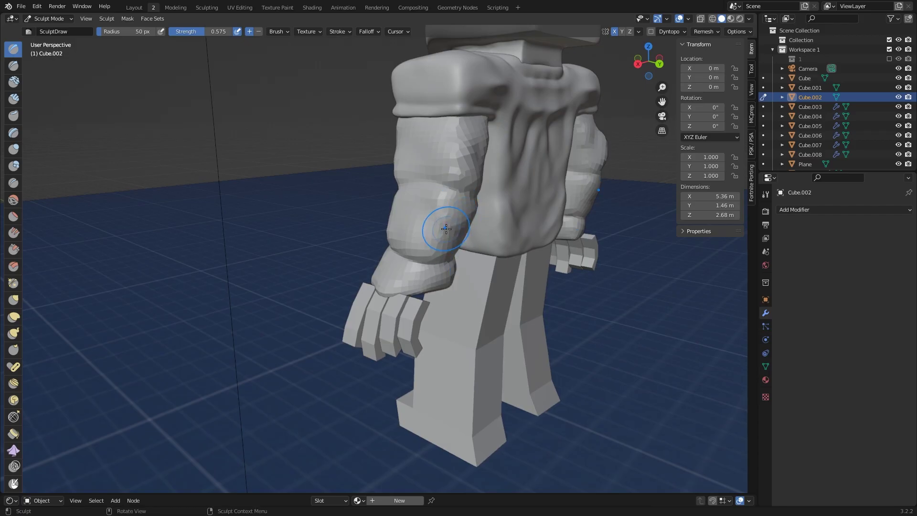
middle_drag(384, 219, 315, 145)
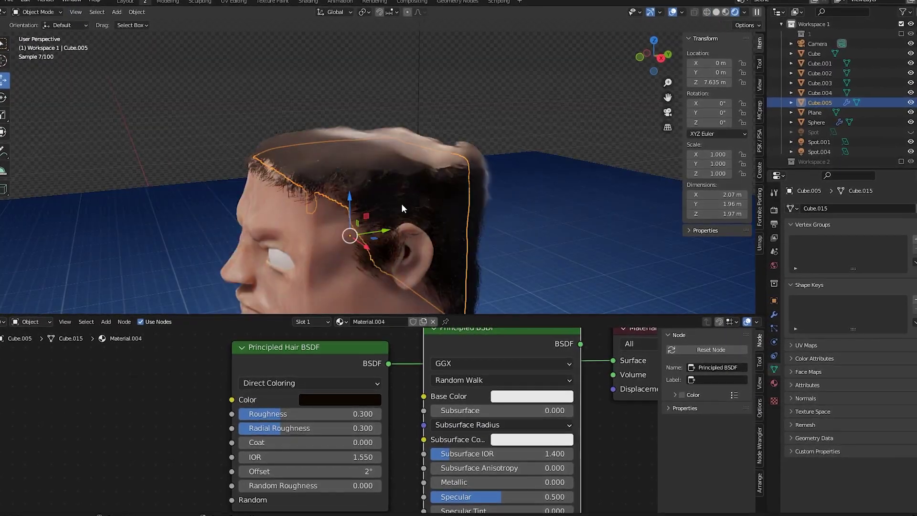
Step: Check the head's hair in Particle Edit mode, then return to Object Mode
middle_drag(401, 203, 520, 204)
scroll(521, 204, up, 3)
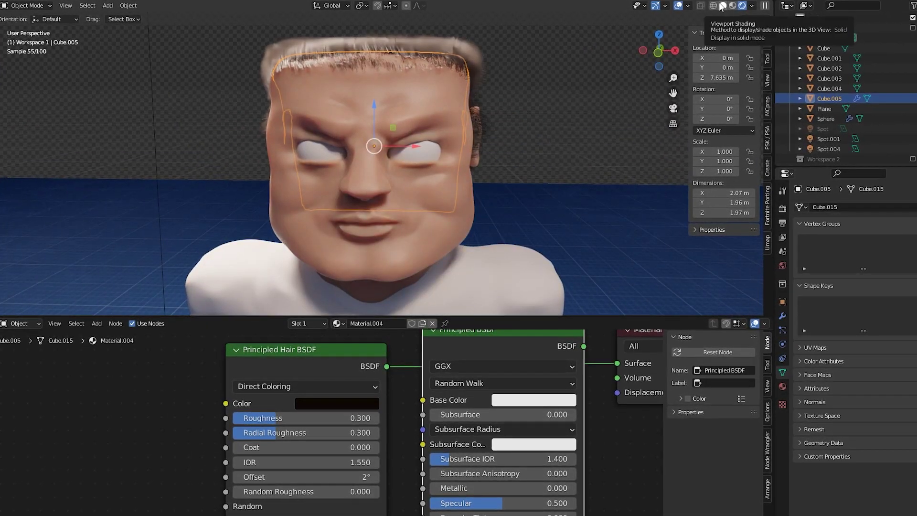
click(437, 129)
click(455, 55)
key(ctrl+Tab)
click(370, 128)
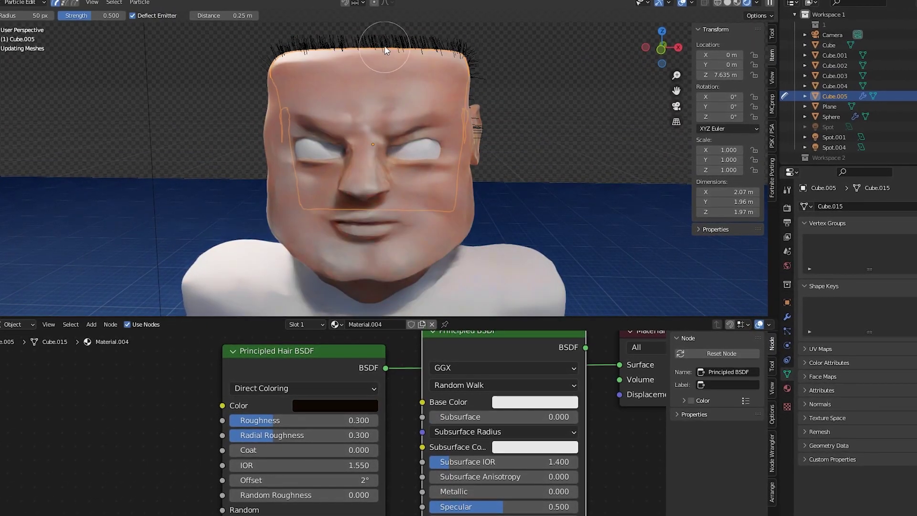
middle_drag(370, 128, 464, 73)
key(ctrl+Tab)
click(466, 113)
middle_drag(466, 113, 525, 174)
scroll(447, 160, down, 3)
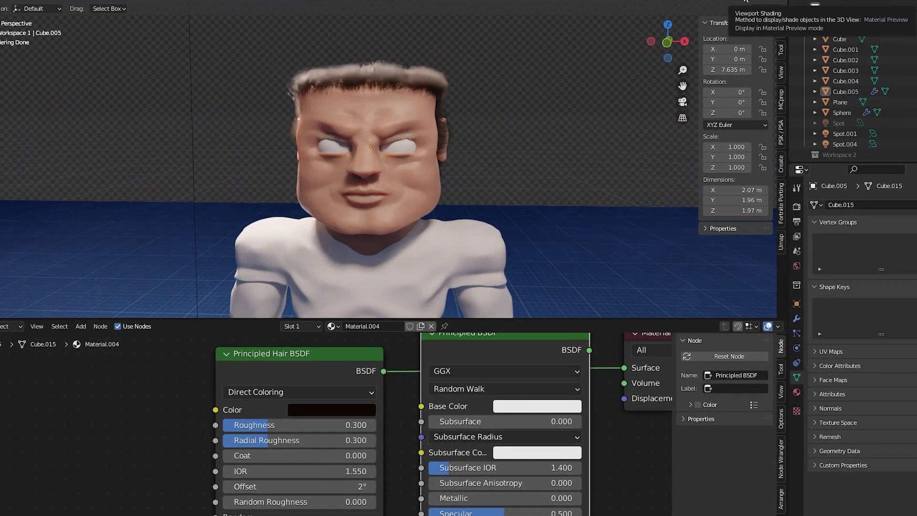
Step: Adjust the head's skin base colour and lower its Specular to 0.218
click(399, 142)
middle_drag(399, 142, 357, 137)
click(538, 408)
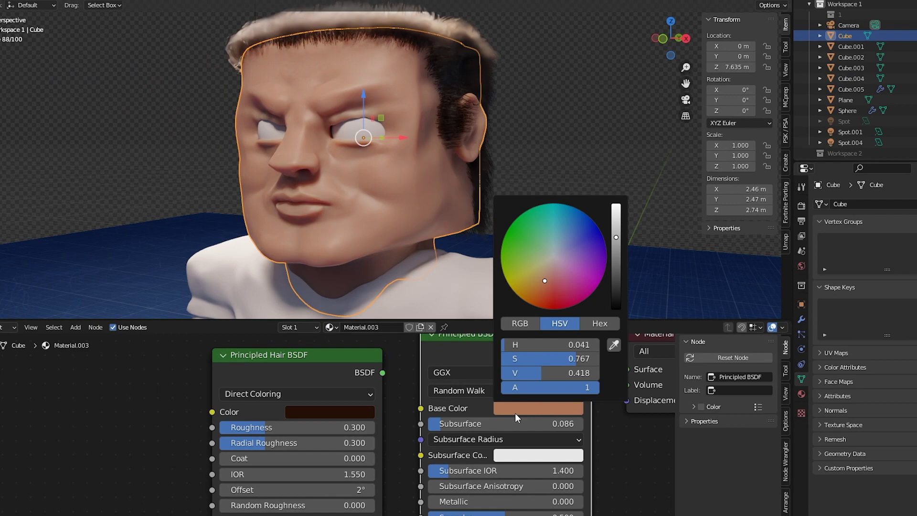
scroll(357, 193, down, 2)
scroll(488, 449, down, 5)
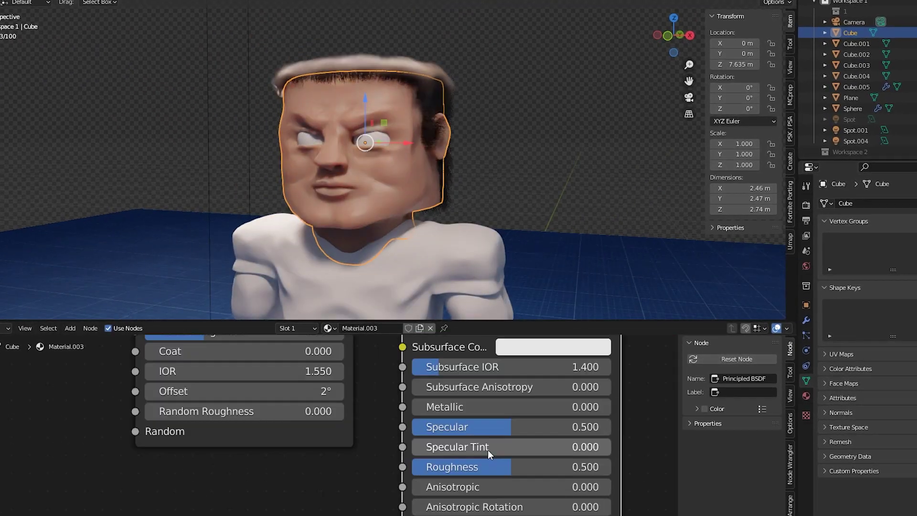
mouse_move(488, 430)
mouse_down()
mouse_move(468, 430)
mouse_move(478, 430)
mouse_up()
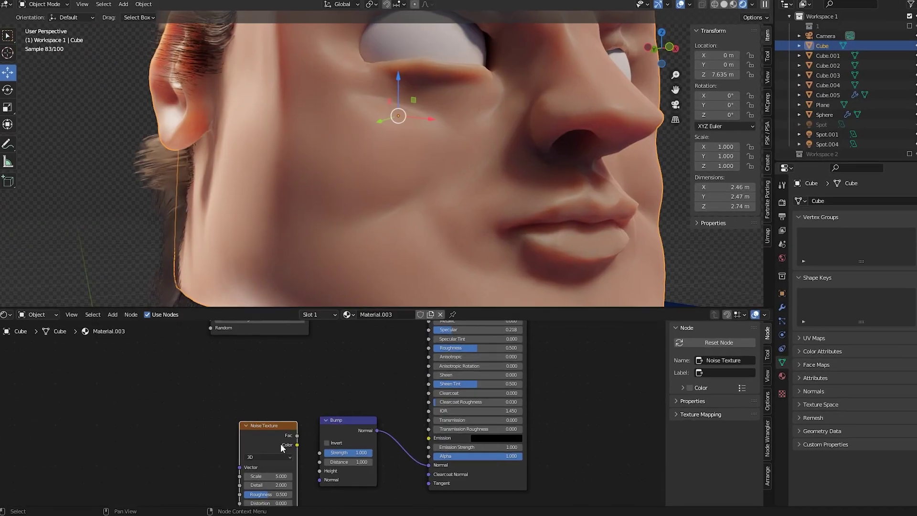
Step: Connect the Noise Texture Color into the Bump Height for skin pores
drag(297, 445, 320, 471)
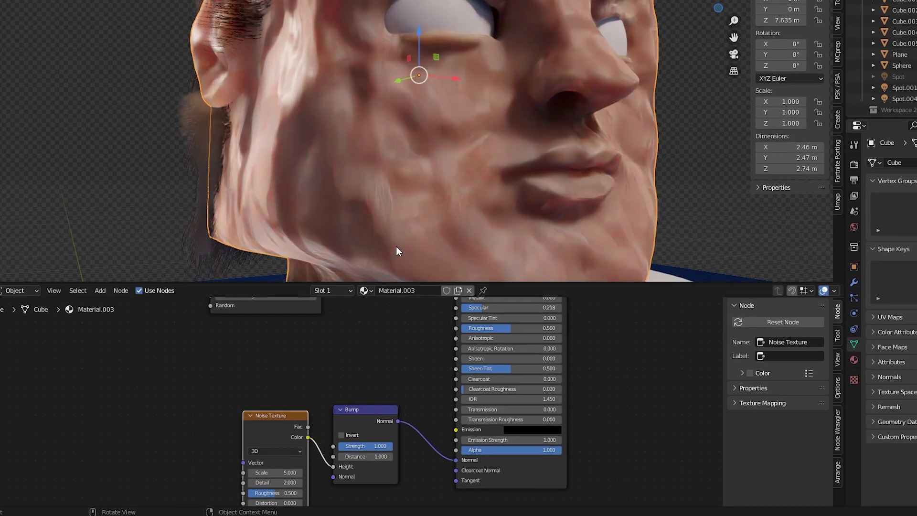
scroll(397, 250, down, 3)
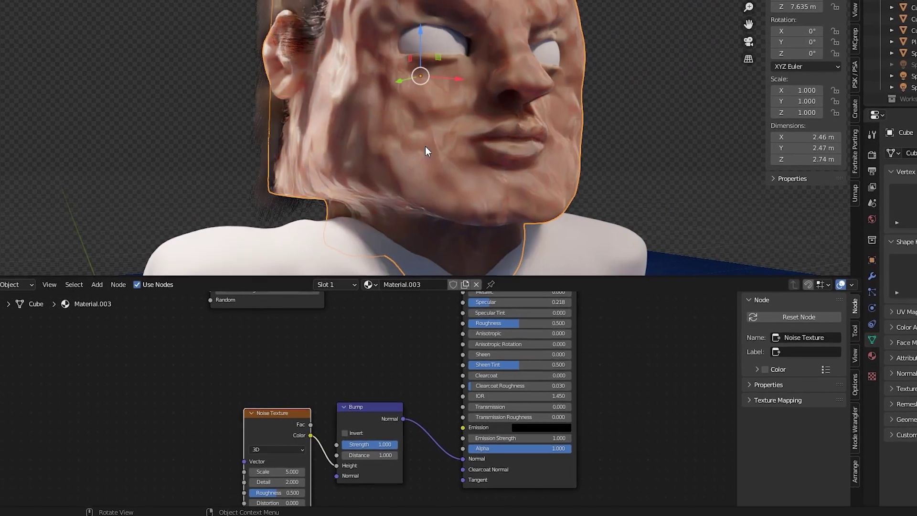
drag(265, 487, 210, 407)
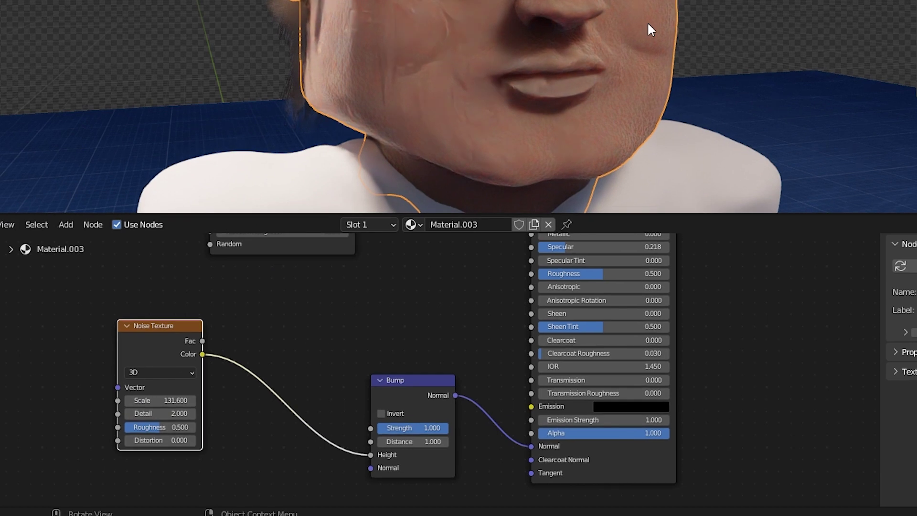
scroll(575, 25, up, 5)
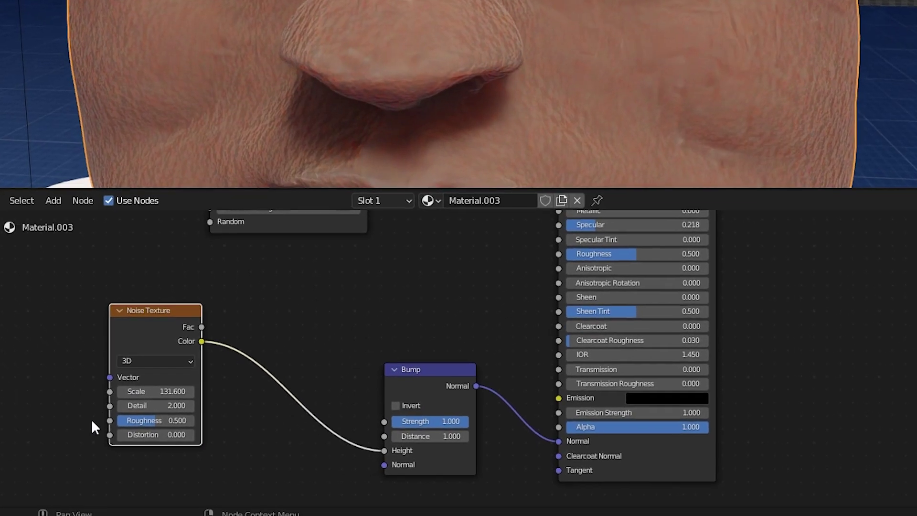
Step: Set the noise scale to 131.6, preview the eye in Rendered shading, and edit it
double_click(138, 395)
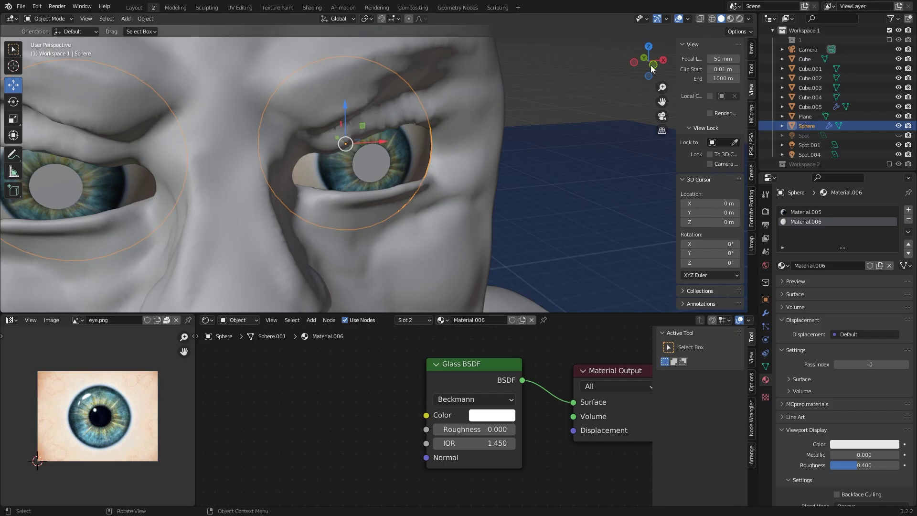
click(739, 18)
scroll(402, 178, up, 6)
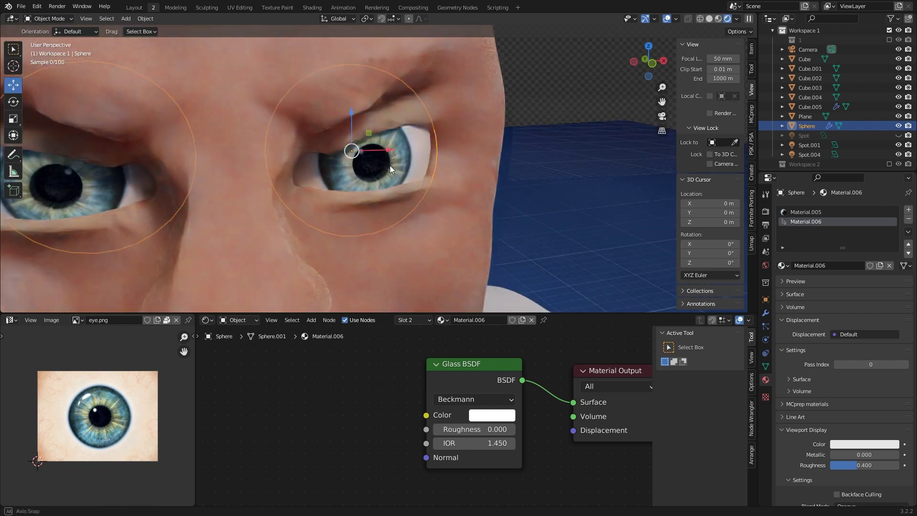
key(Tab)
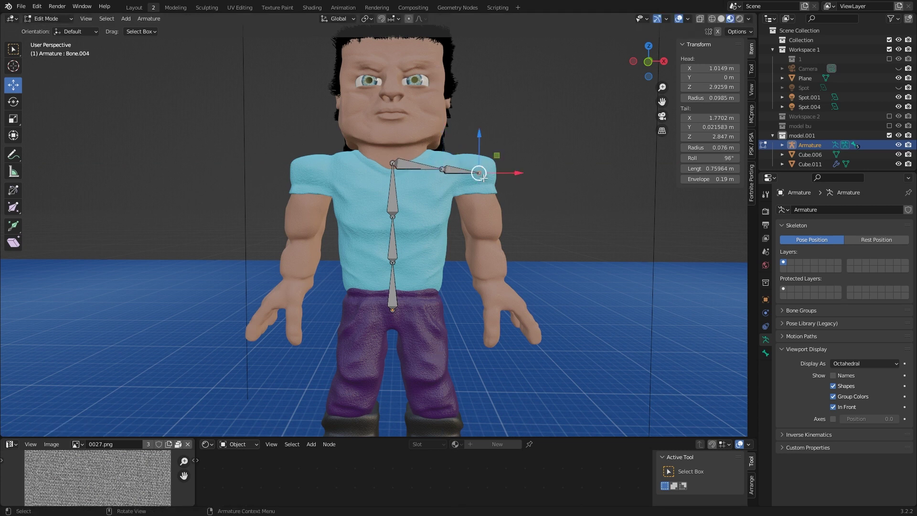
Step: Confirm the extruded arm bone, then frame and inspect the textured pickaxe
click(499, 304)
middle_drag(498, 303, 391, 268)
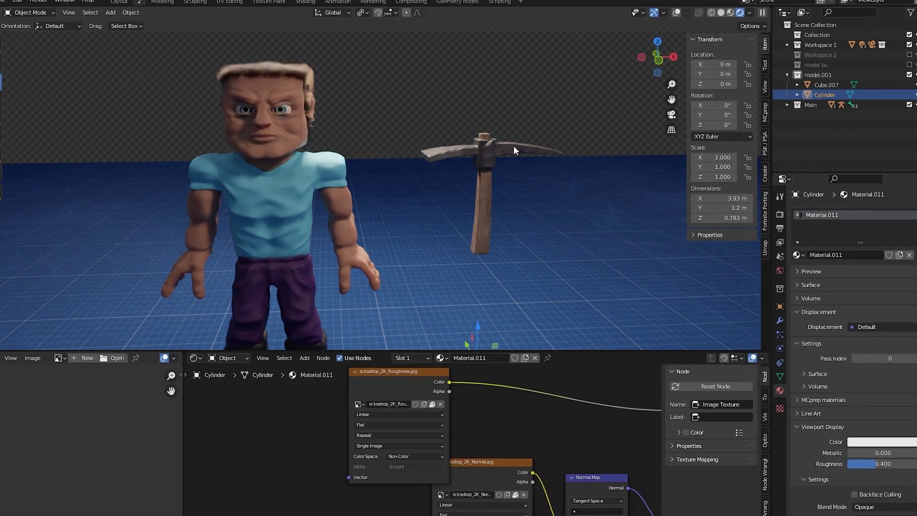
key(KP_Decimal)
scroll(366, 174, up, 4)
middle_drag(386, 162, 537, 242)
scroll(502, 257, down, 6)
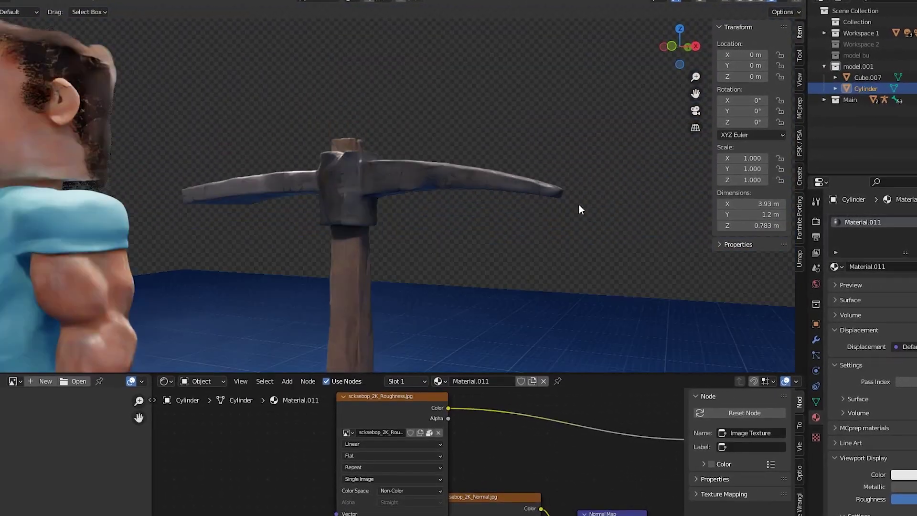
middle_drag(471, 90, 438, 185)
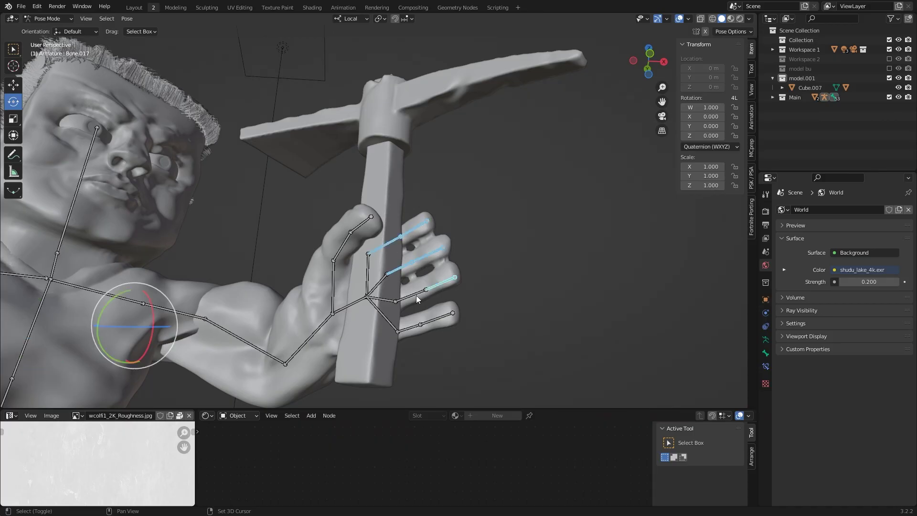
Step: Rotate the arm bone to angle the held pickaxe inside the cave corner
click(347, 19)
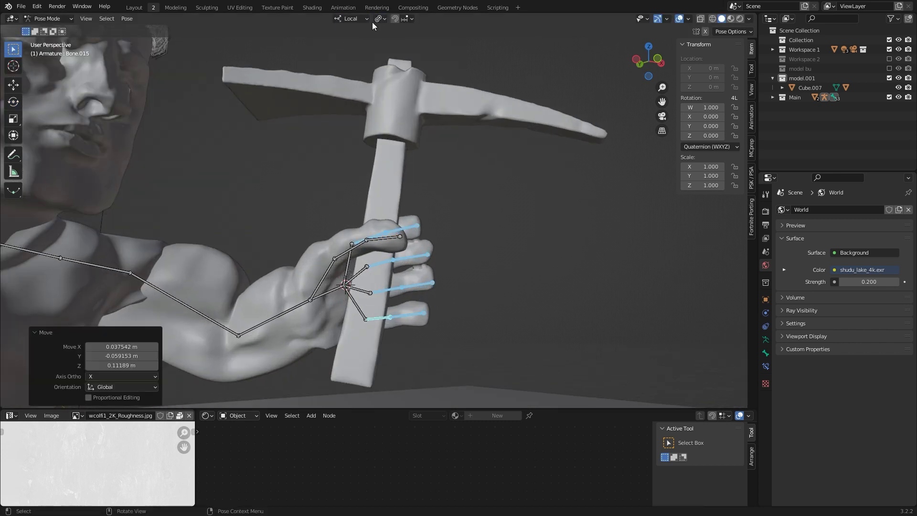
middle_drag(373, 26, 437, 253)
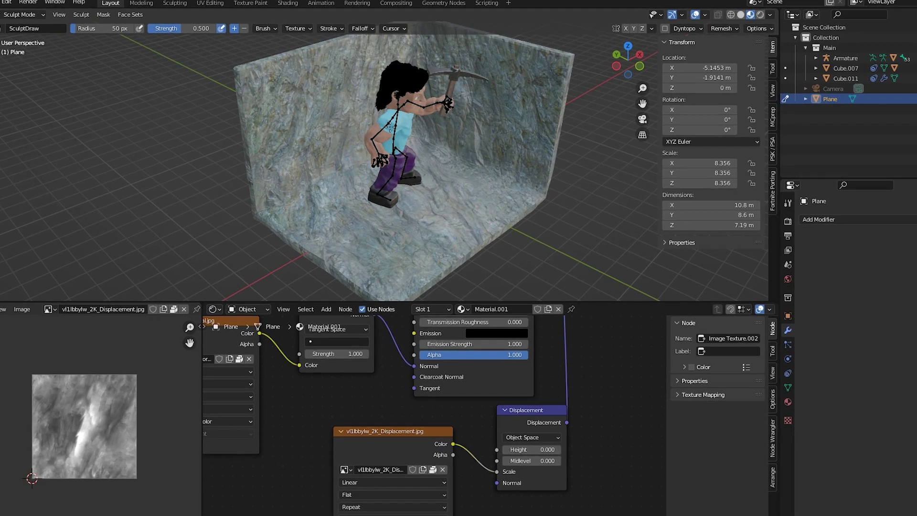
middle_drag(400, 126, 438, 155)
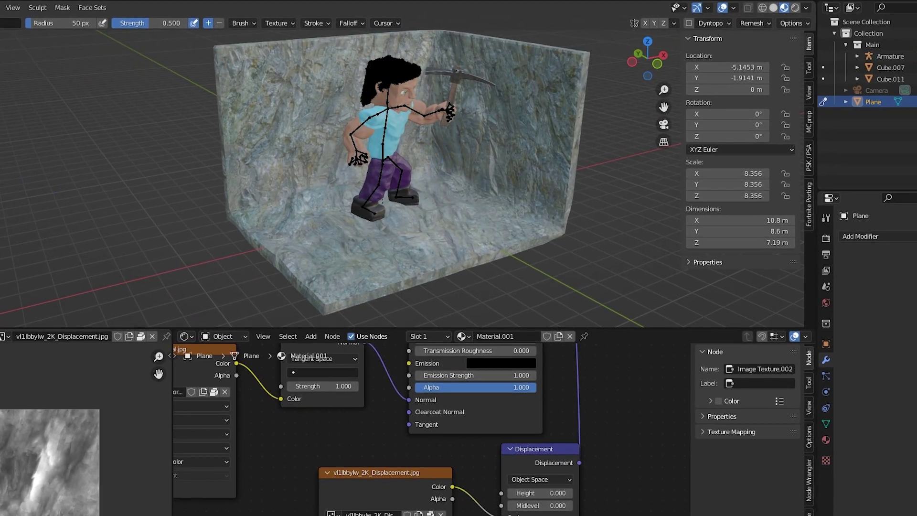
middle_drag(437, 158, 389, 249)
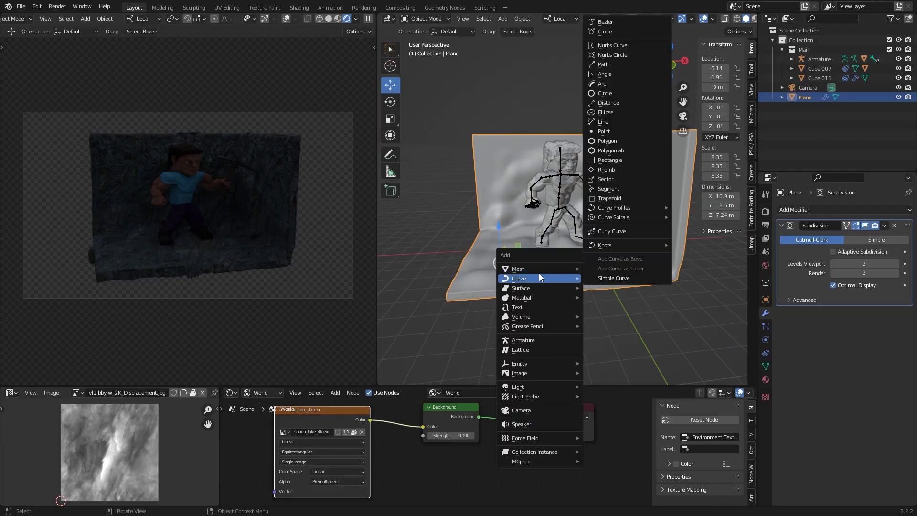
Step: Add a point light, raise it about 4 m, and set its colour to orange
mouse_move(519, 364)
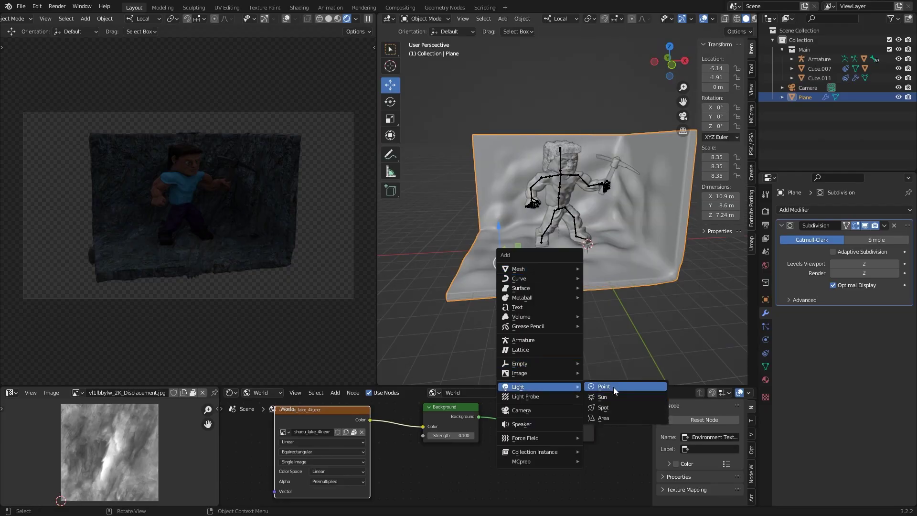
click(615, 388)
middle_drag(550, 225, 613, 221)
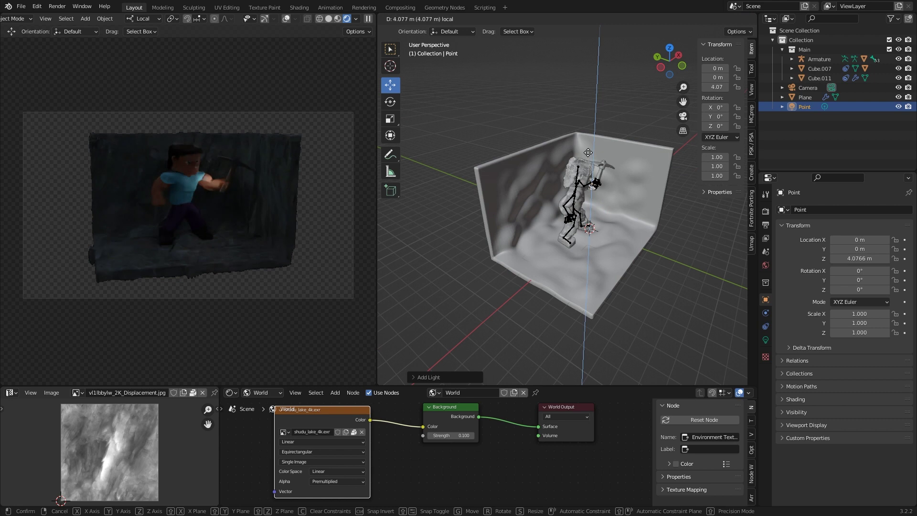
click(766, 340)
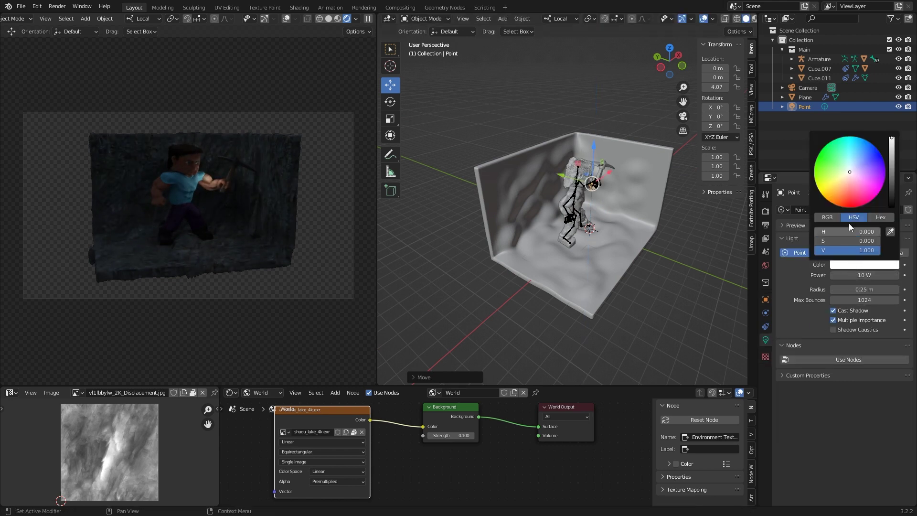
middle_drag(582, 178, 585, 200)
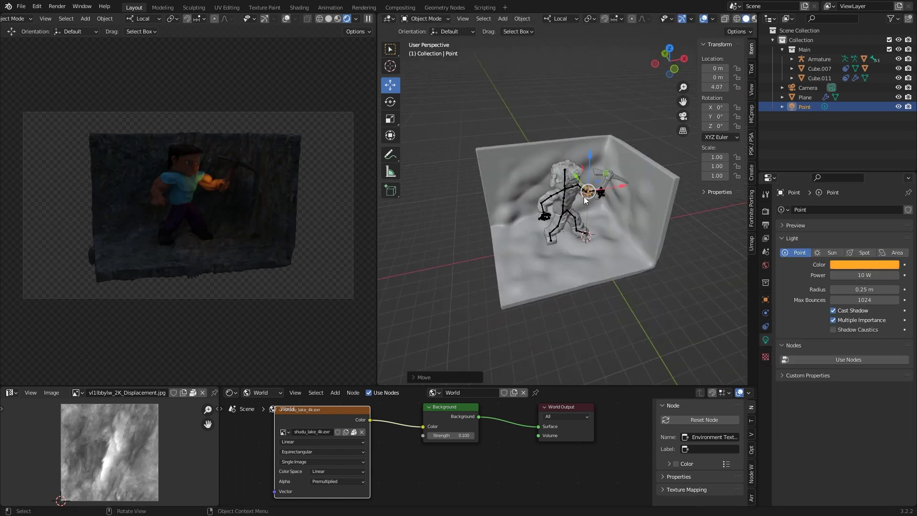
click(529, 195)
middle_drag(529, 194, 523, 211)
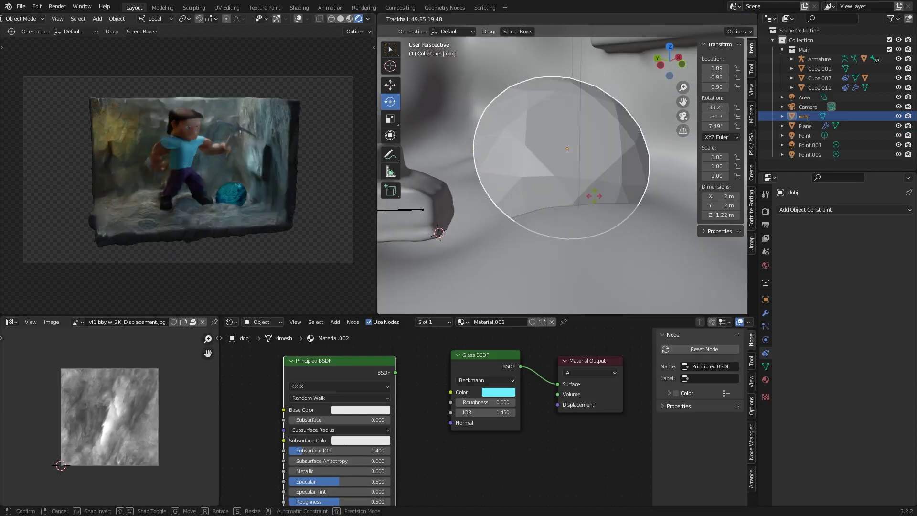
Step: Freely rotate the glass gem, then view the floor and the 5000 W area light
middle_drag(597, 202, 493, 196)
key(r)
key(r)
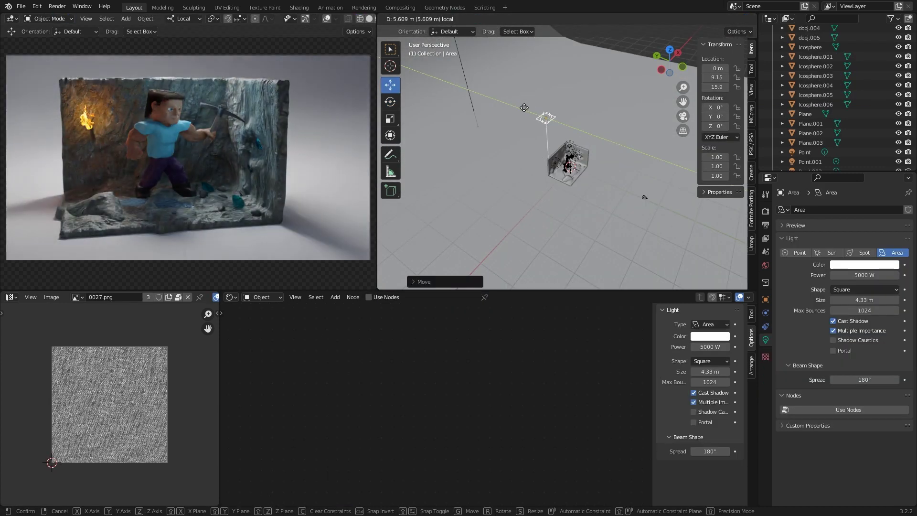
middle_drag(645, 103, 635, 119)
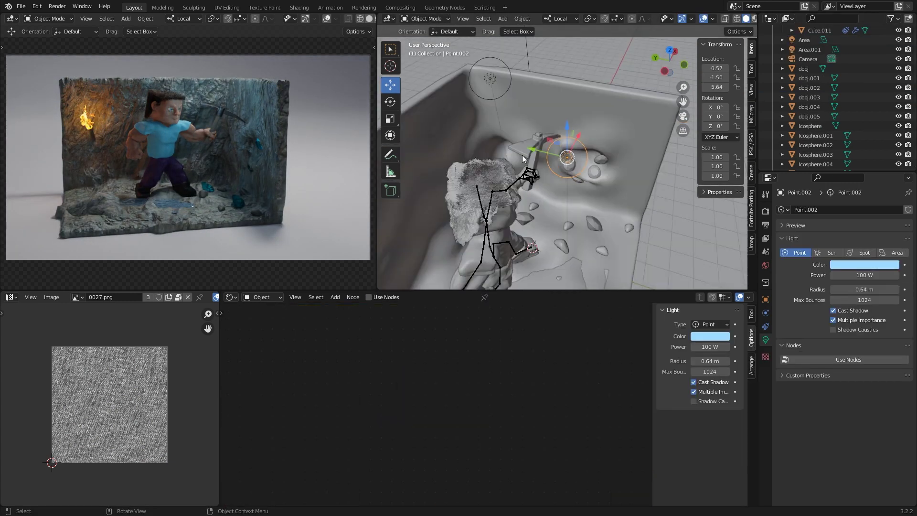
Step: Drag the cyan point light into place beside the diamonds on the cave wall
middle_drag(523, 155, 541, 135)
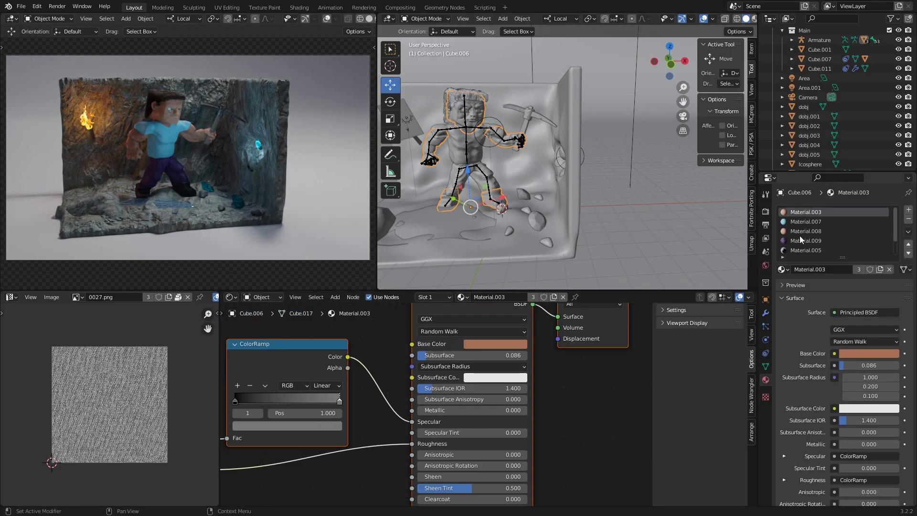
Step: Select the Camera and move it closer so the cave diorama fills the render frame
scroll(478, 191, down, 6)
click(512, 200)
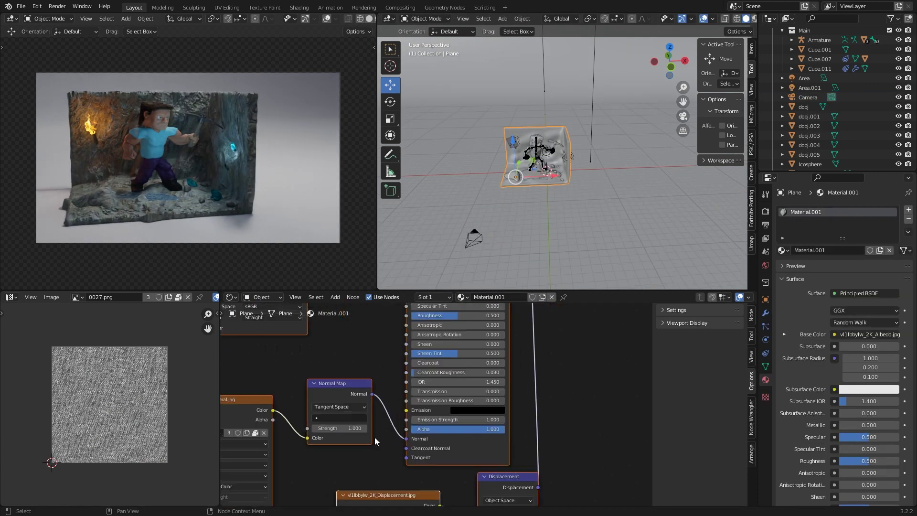
scroll(454, 396, up, 5)
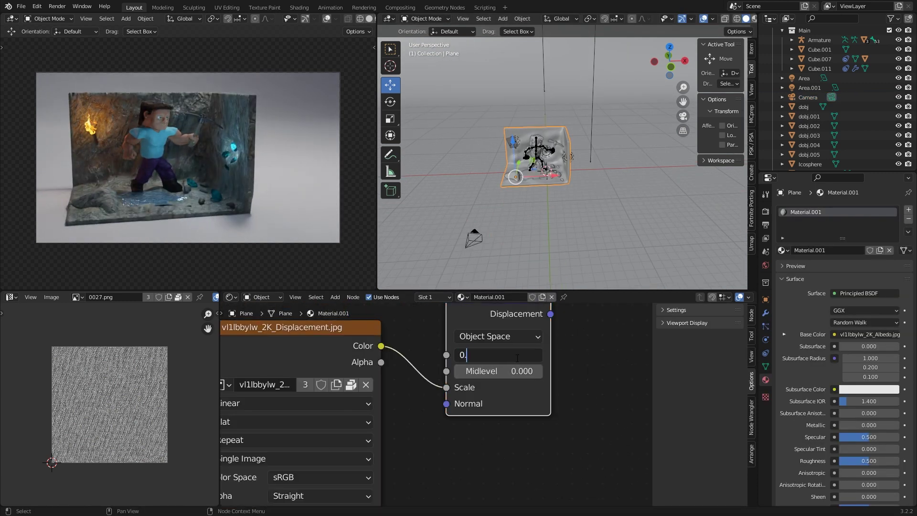
click(569, 182)
click(475, 237)
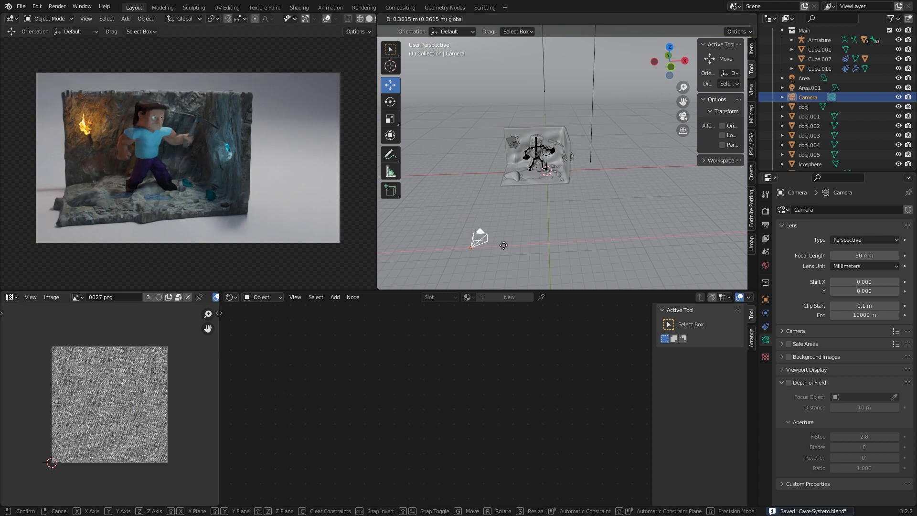